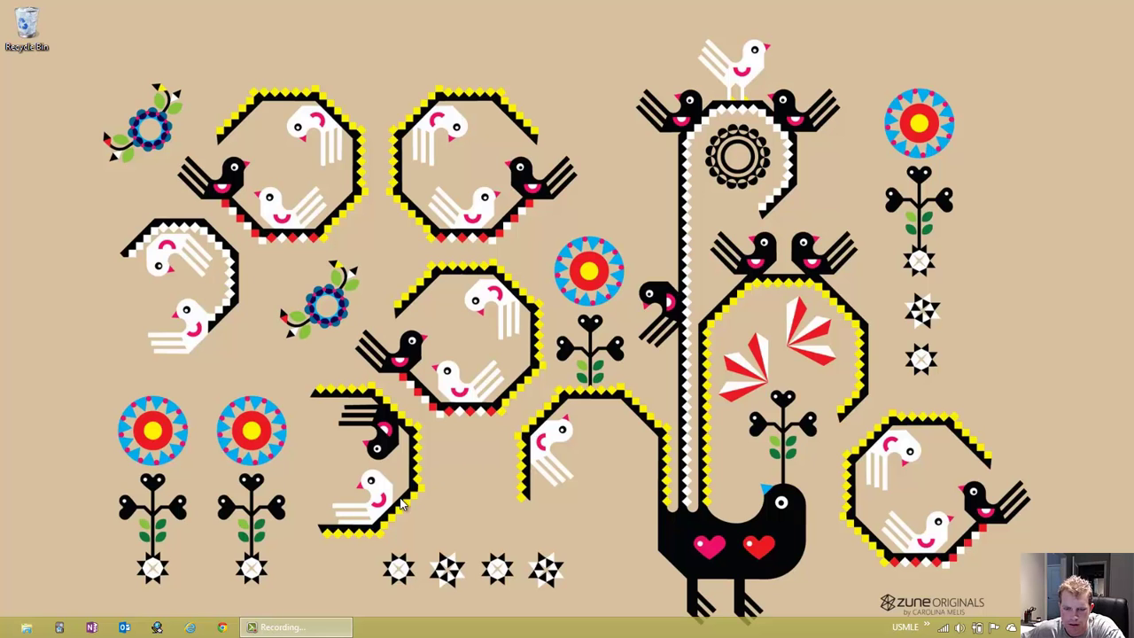
Go to the Start screen and browse its tiles to reach the Store app
left_click(2, 635)
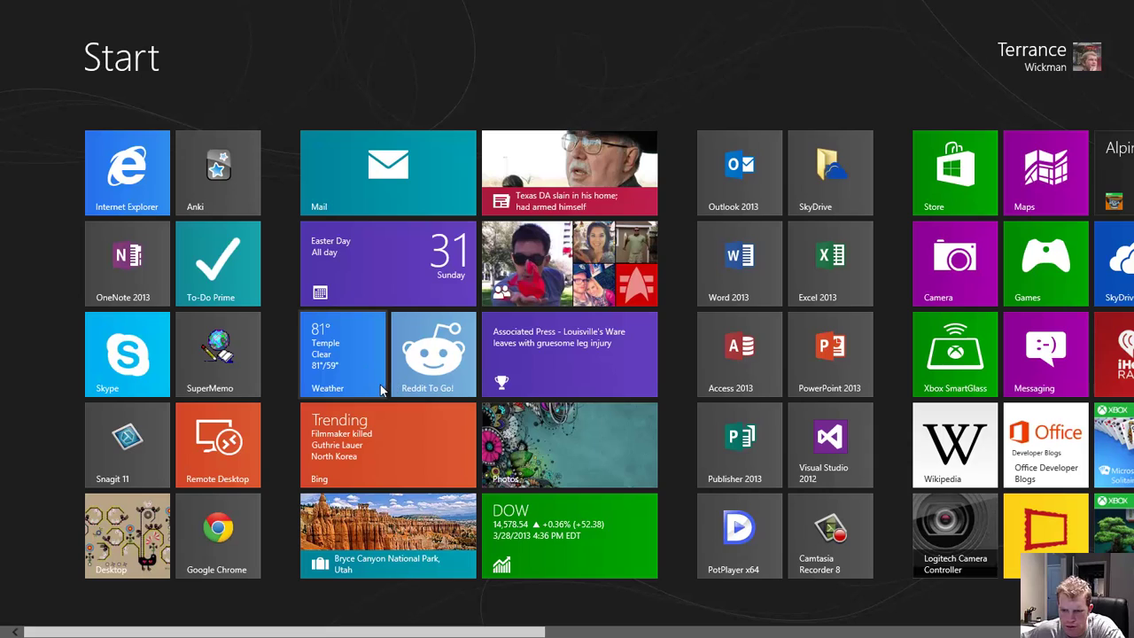
scroll(381, 390, "down", 10)
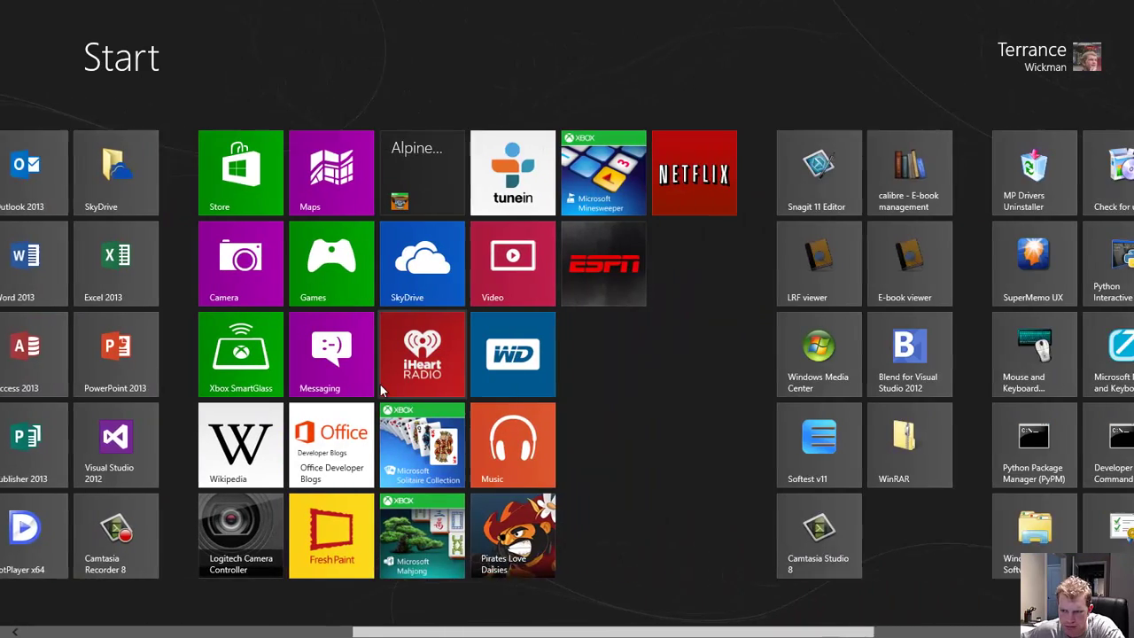
scroll(381, 390, "up", 10)
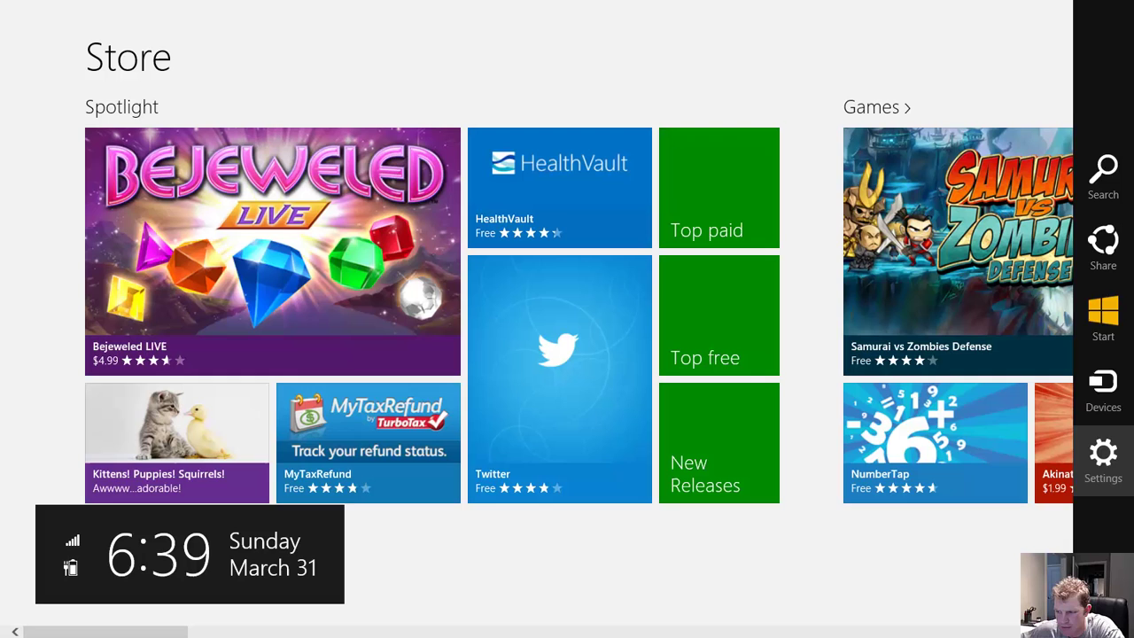
left_click(1104, 451)
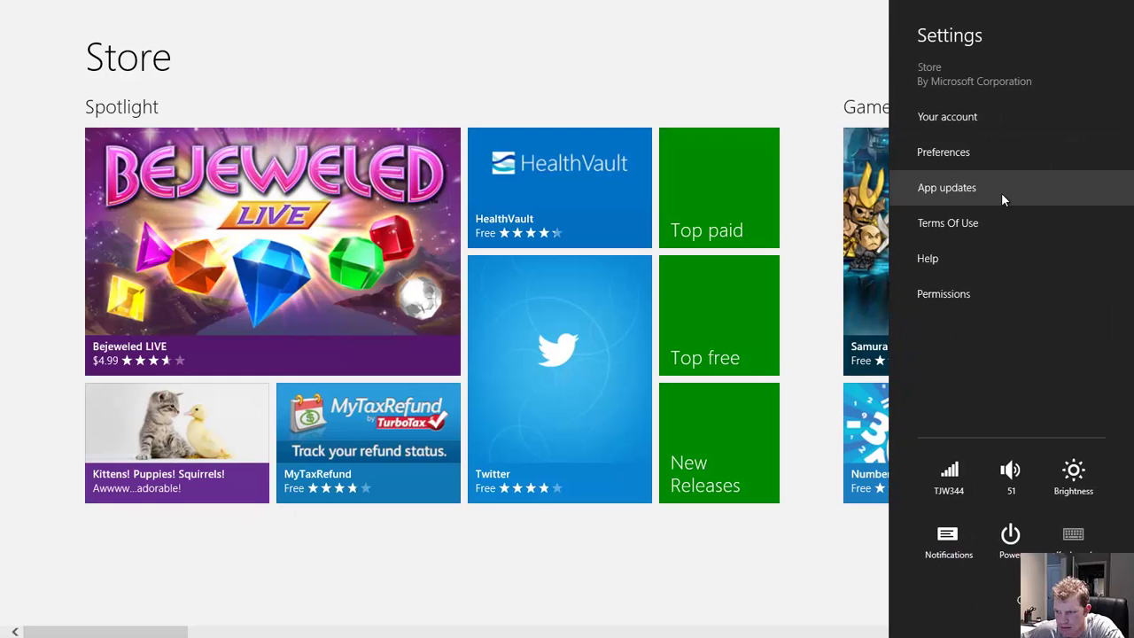
left_click(1001, 190)
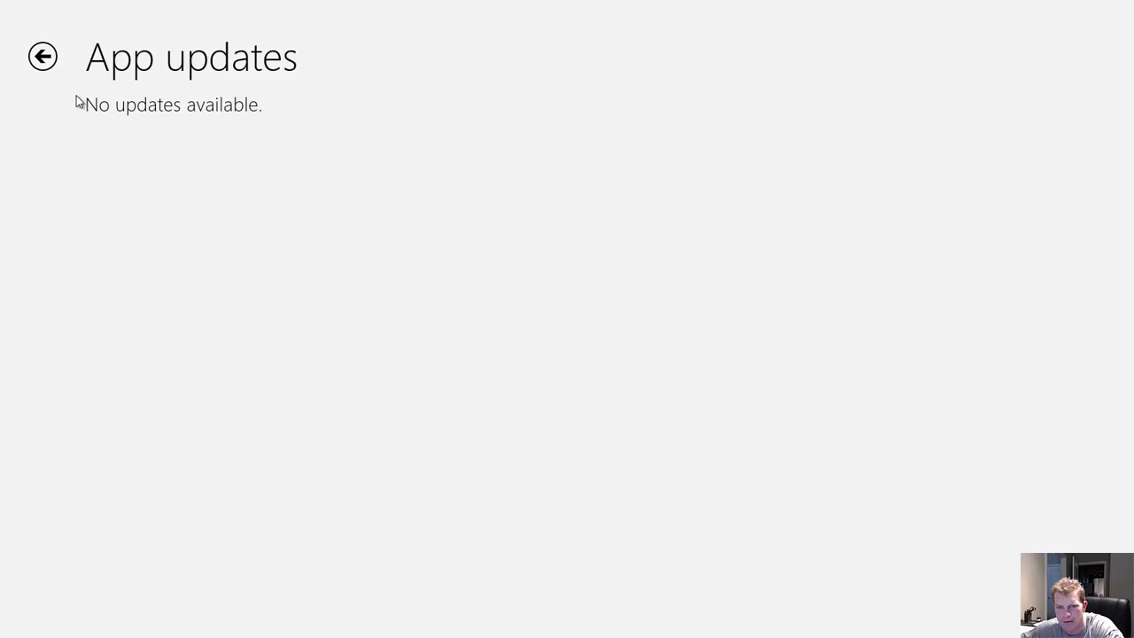
left_click(44, 55)
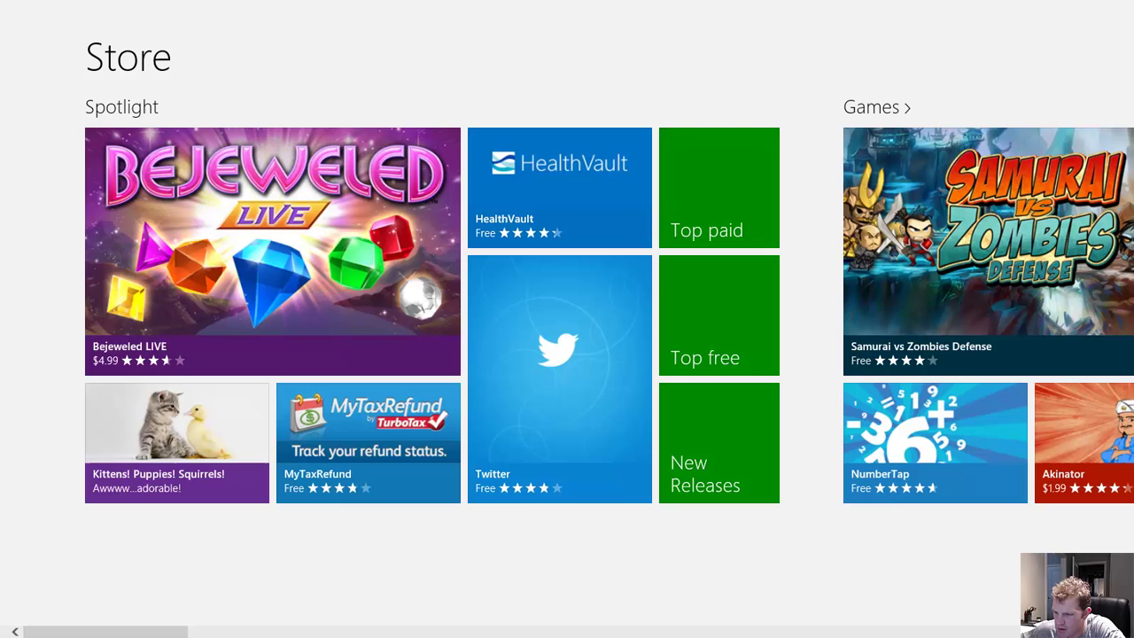
mouse_move(1127, 7)
left_click(1102, 451)
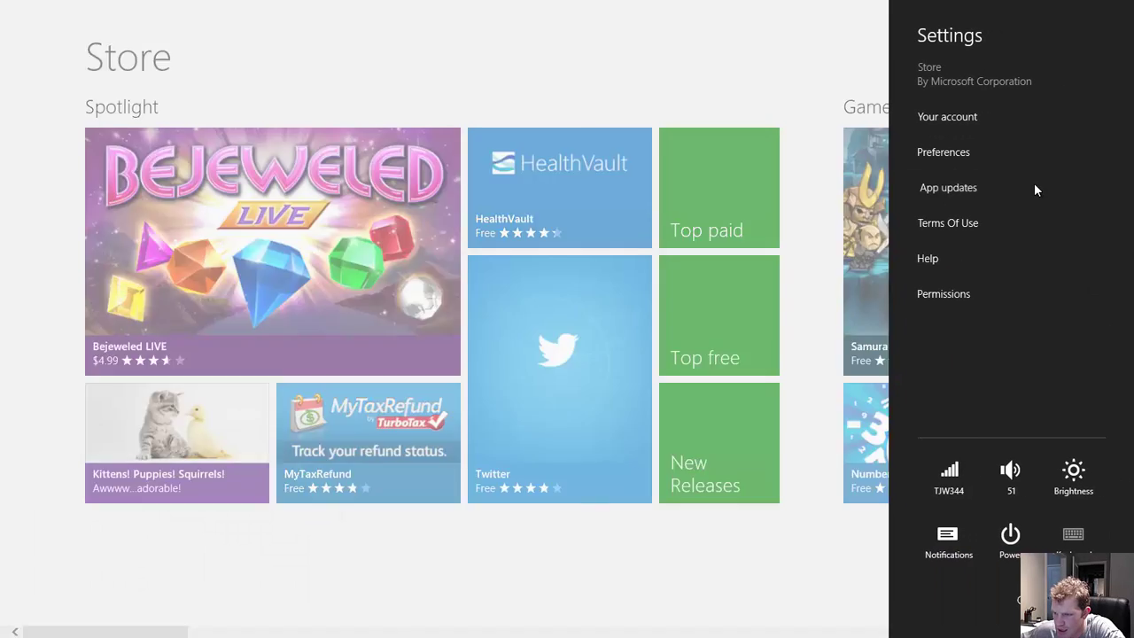
left_click(1035, 188)
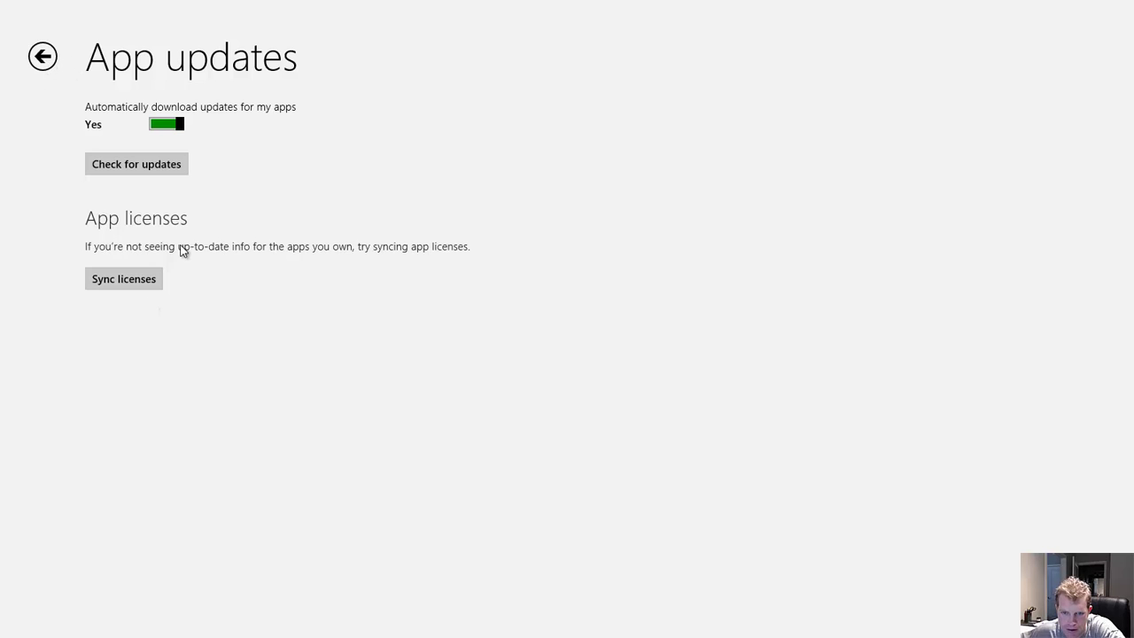
left_click(42, 56)
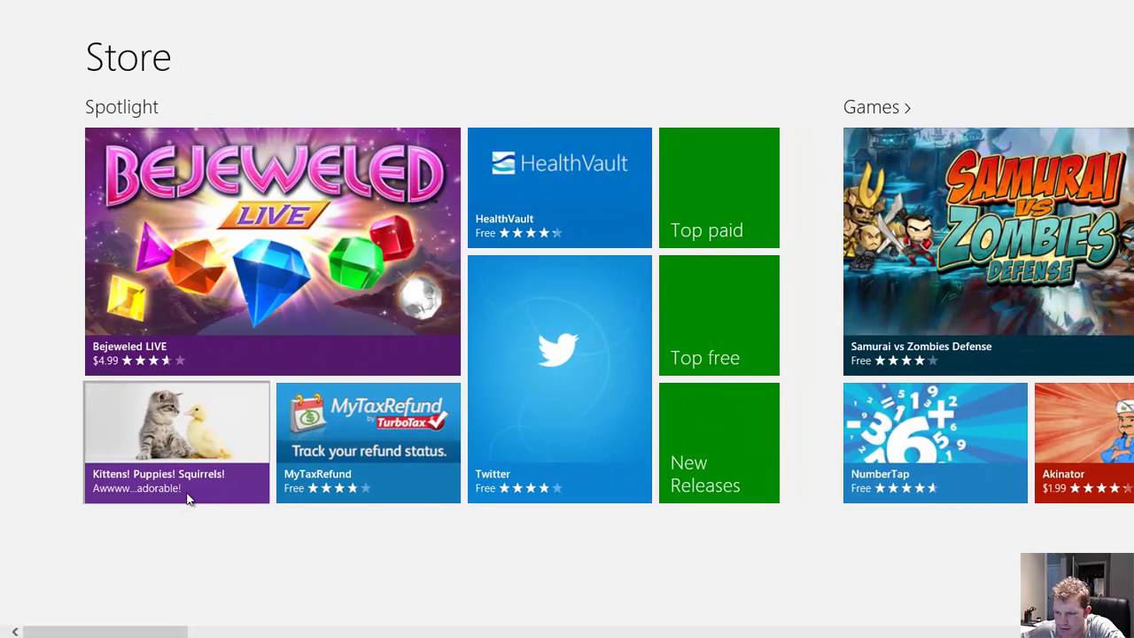
Leave the Store for the Start screen and browse its tiles to reach the News app
left_click(13, 625)
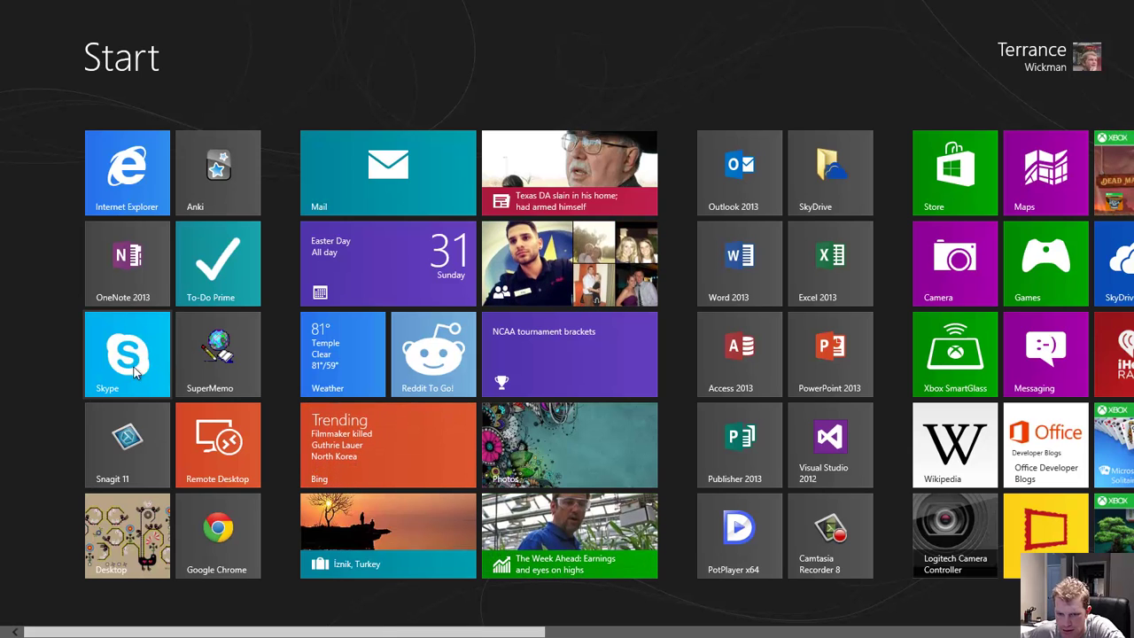
scroll(135, 363, "down", 1)
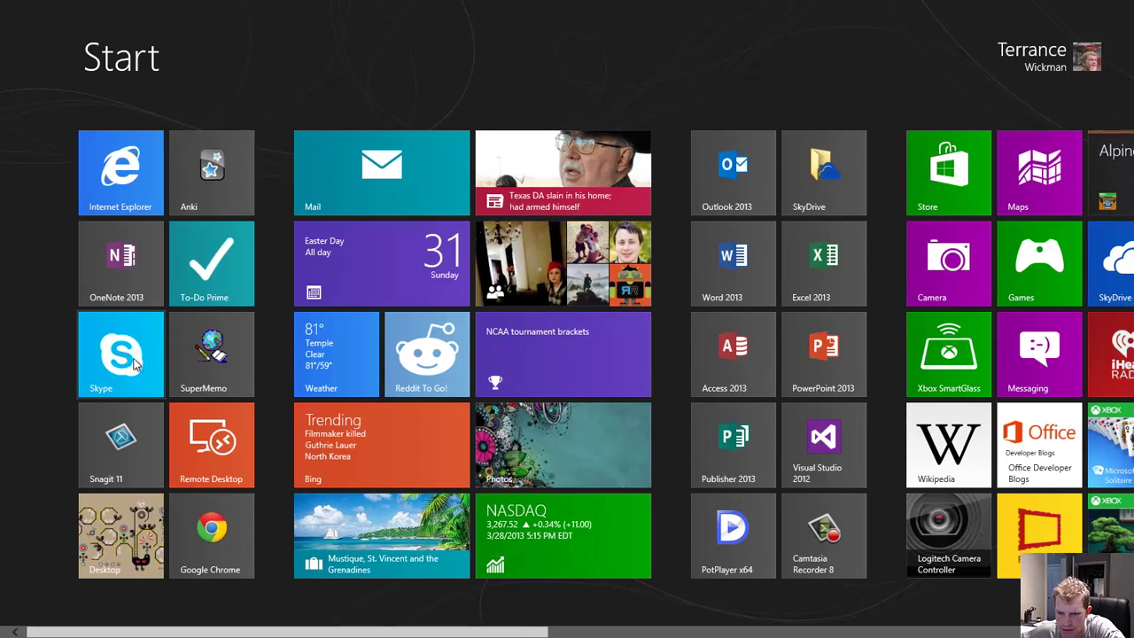
scroll(134, 364, "down", 5)
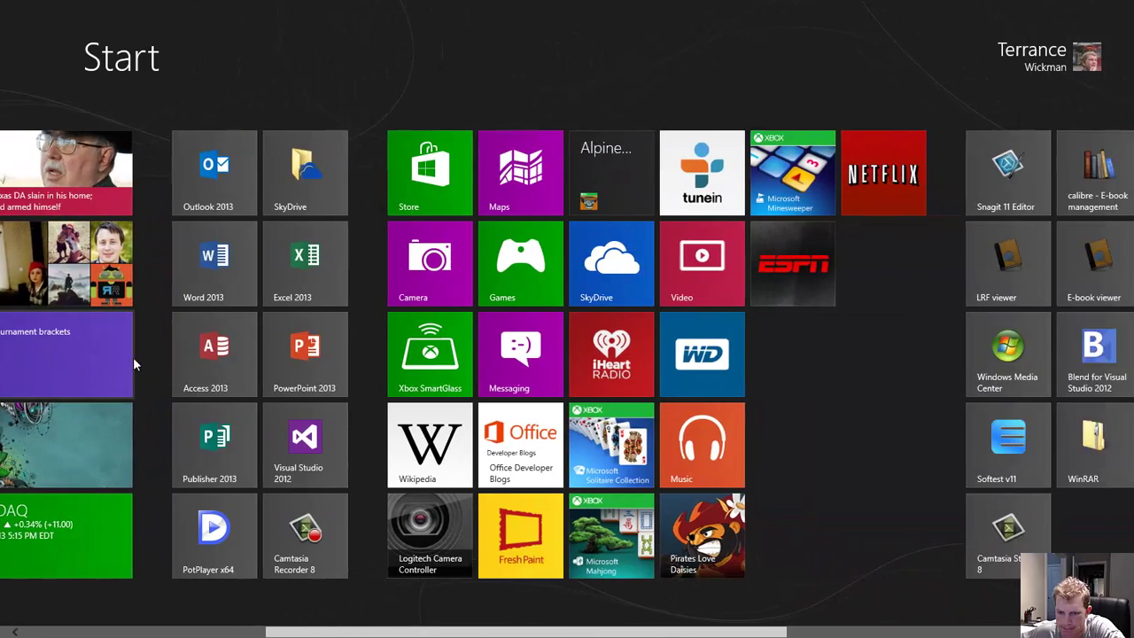
scroll(133, 357, "up", 5)
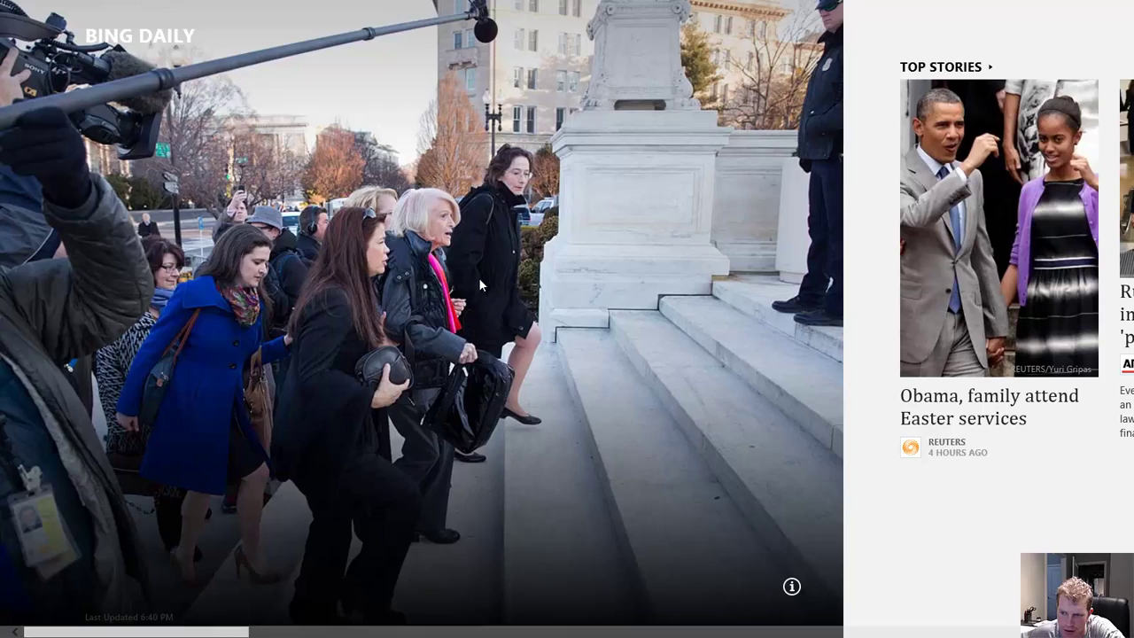
Browse the Bing Daily stories, show the News app bar, then return to the Start screen
scroll(478, 278, "down", 3)
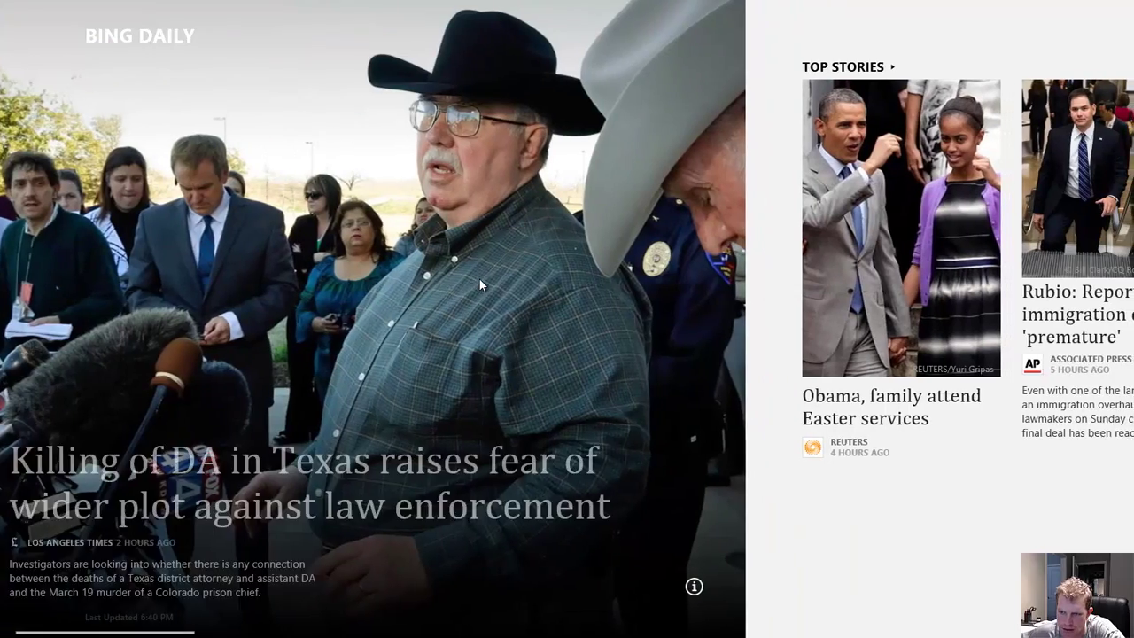
scroll(479, 278, "down", 10)
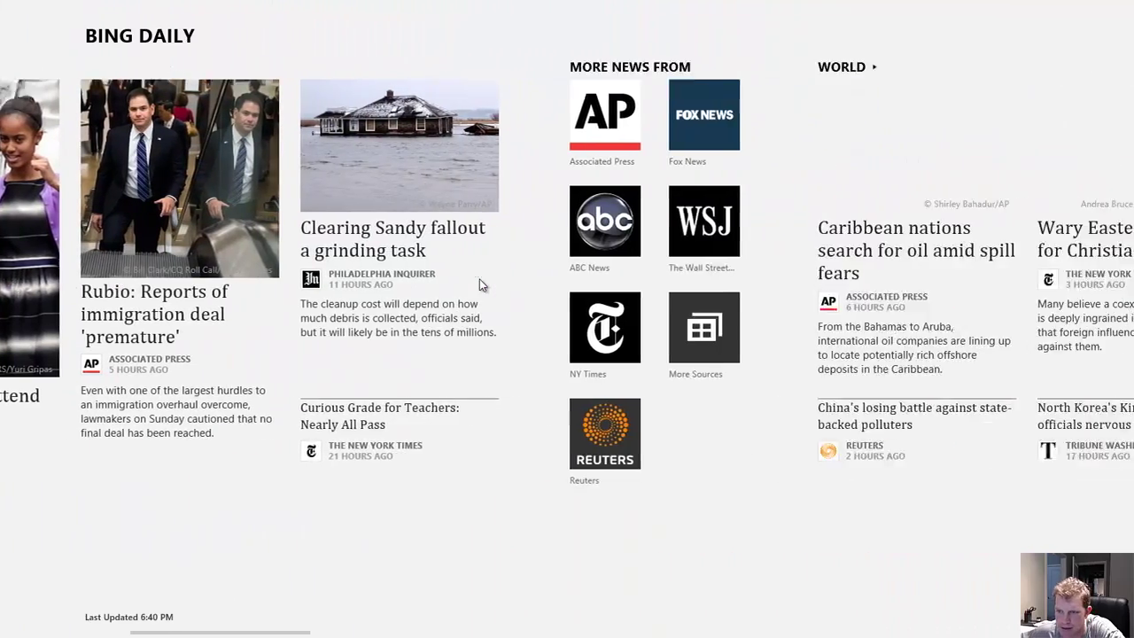
scroll(479, 283, "up", 13)
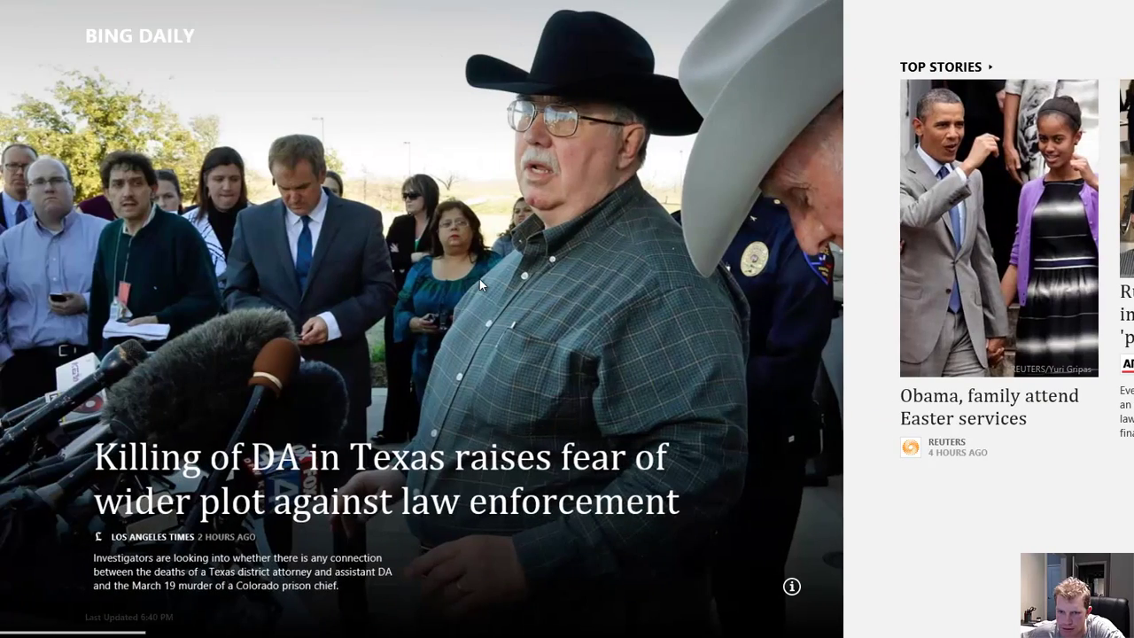
right_click(702, 384)
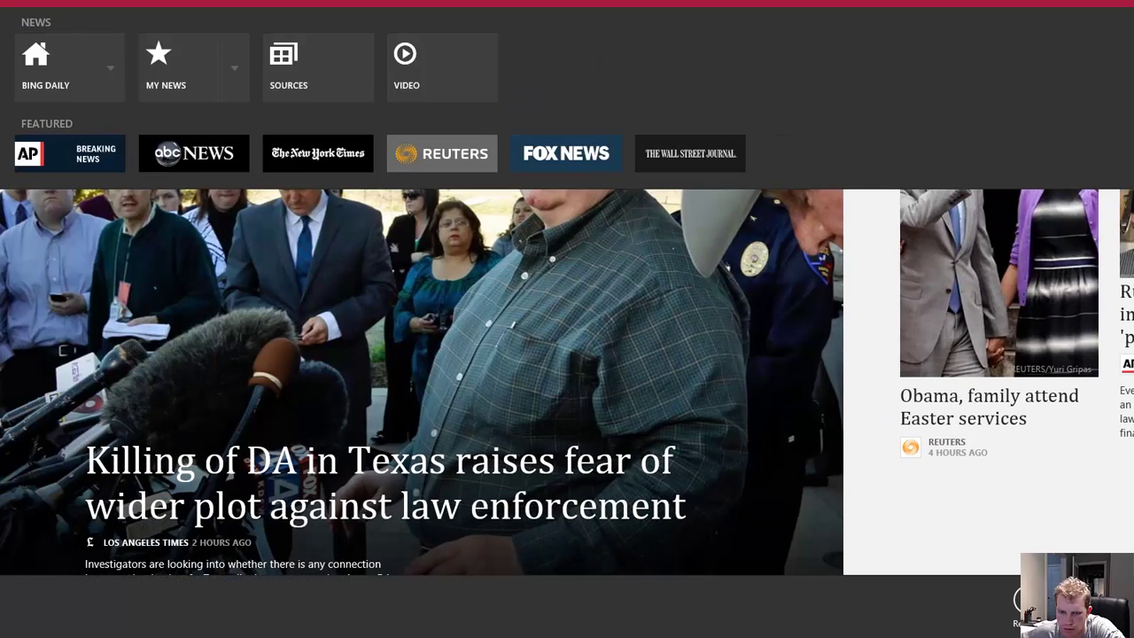
left_click(18, 620)
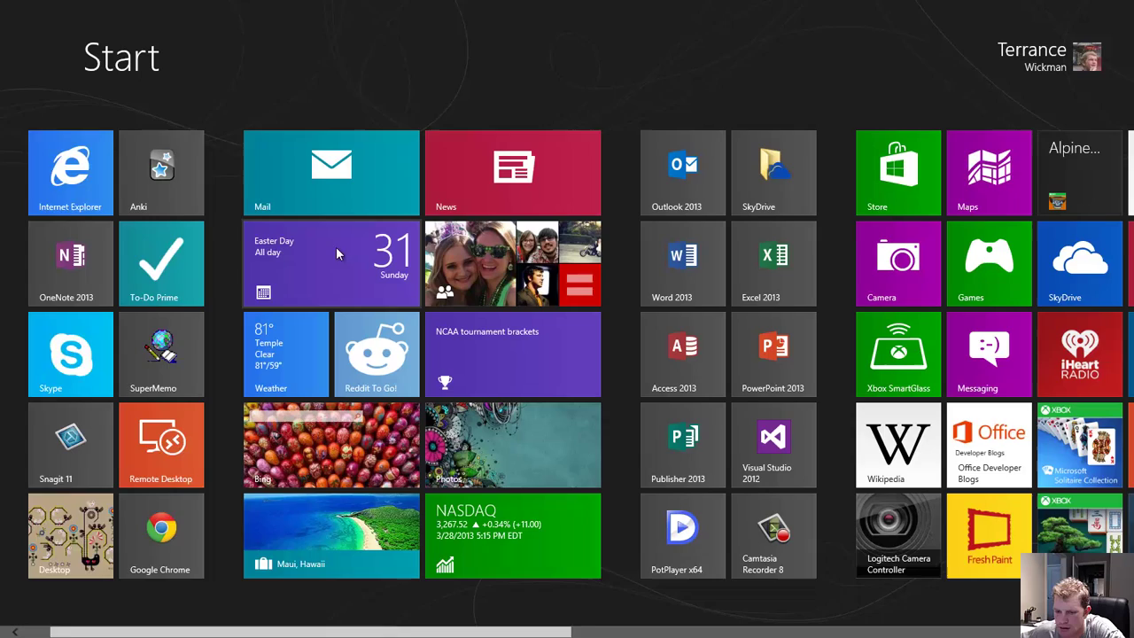
Scroll the Start screen tiles over to the Fresh Paint tile
scroll(336, 247, "down", 5)
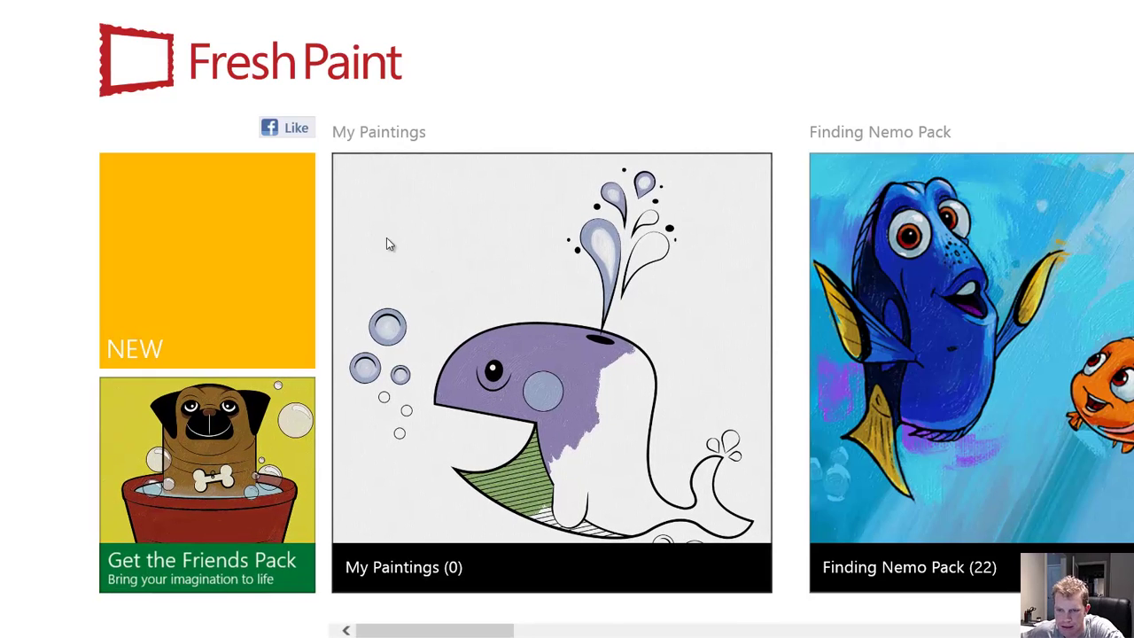
Start a new blank Fresh Paint canvas and select the paintbrush tool
left_click(302, 255)
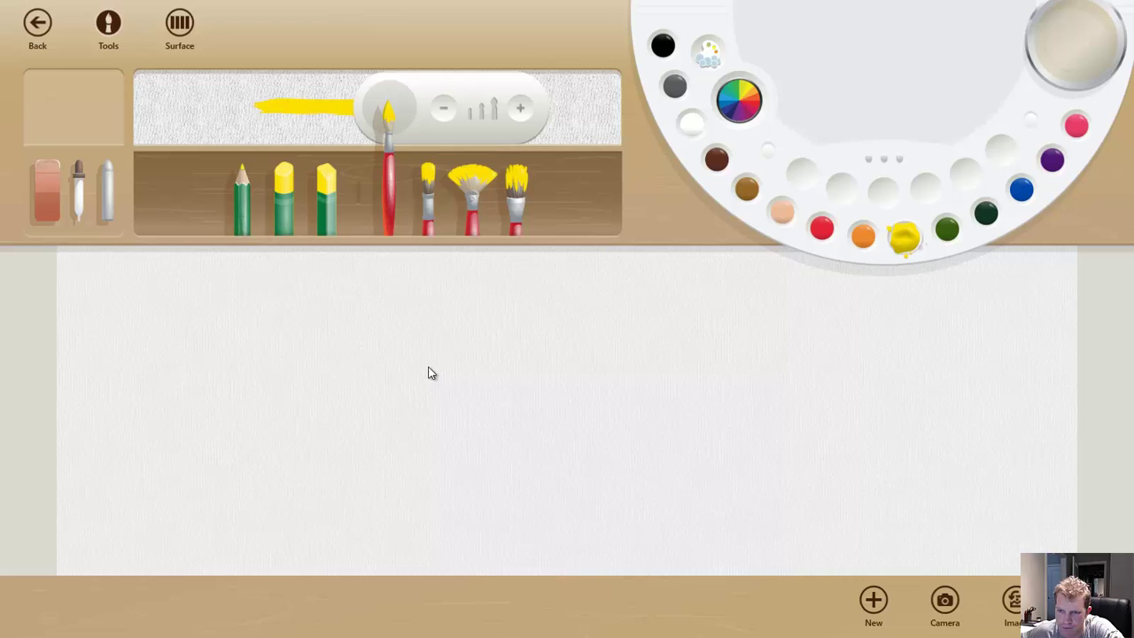
left_click(326, 197)
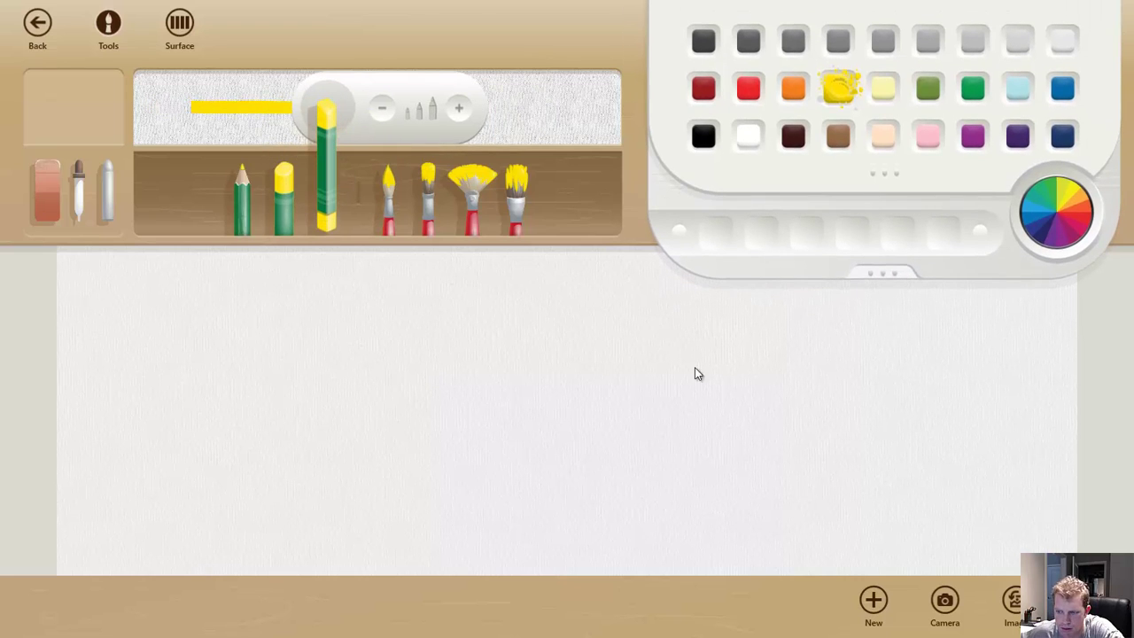
left_click(519, 199)
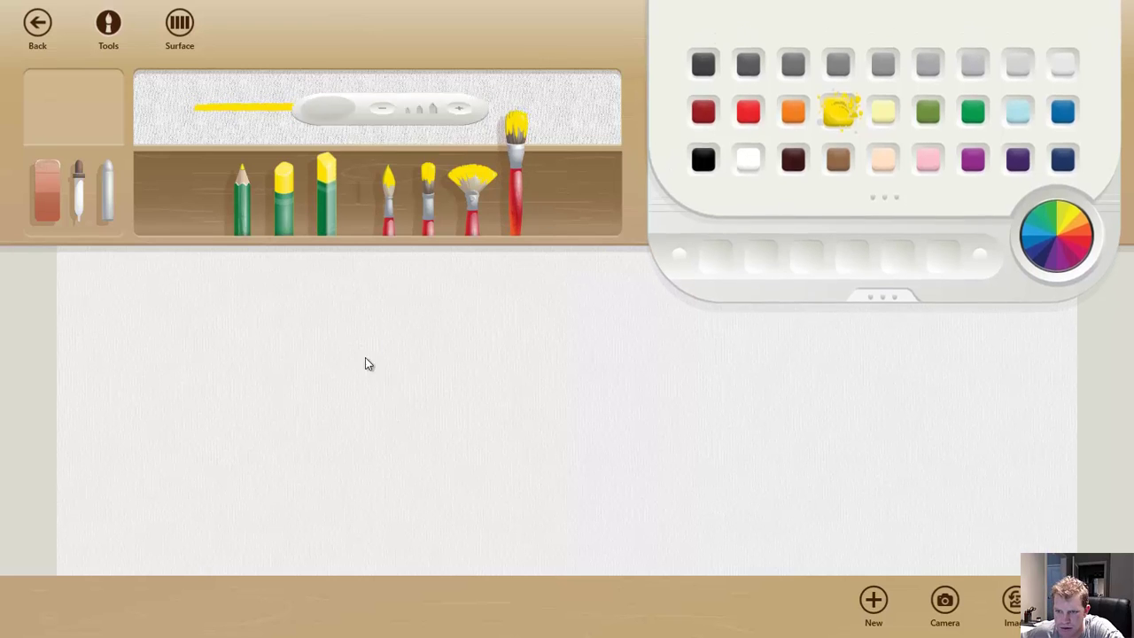
Paint yellow looping strokes, undo the last one, repaint it, then return to Start
left_click(378, 289)
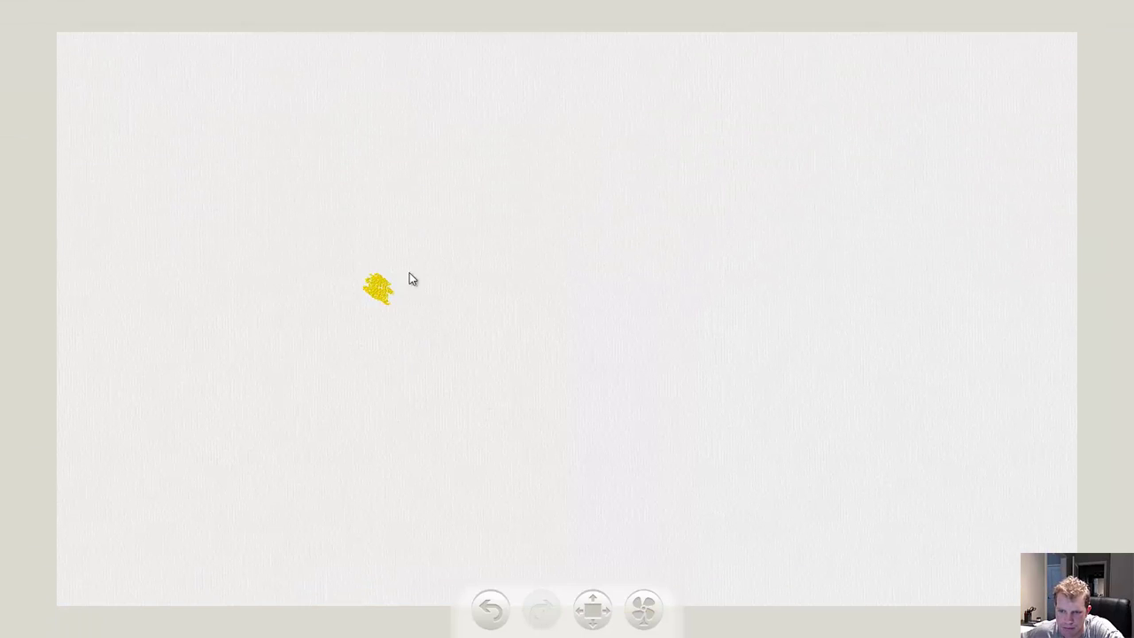
mouse_move(417, 236)
left_mouse_down()
mouse_move(354, 248)
mouse_move(535, 327)
mouse_move(486, 302)
left_mouse_up()
left_click_drag(376, 443, 296, 416)
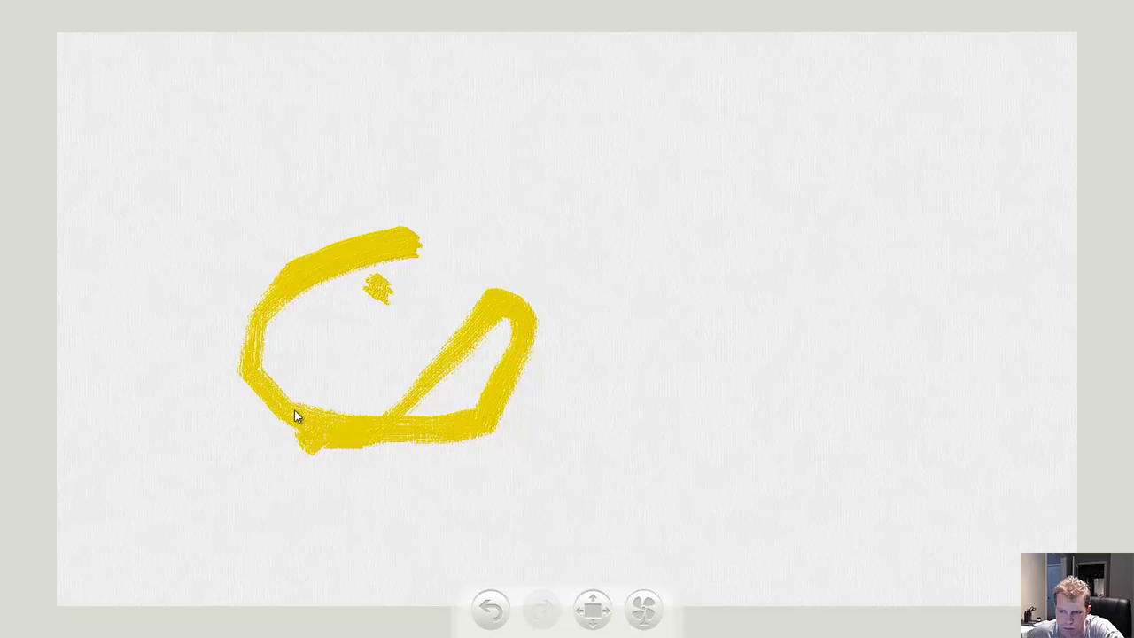
mouse_move(500, 262)
left_mouse_down()
mouse_move(843, 284)
mouse_move(603, 467)
mouse_move(414, 476)
left_mouse_up()
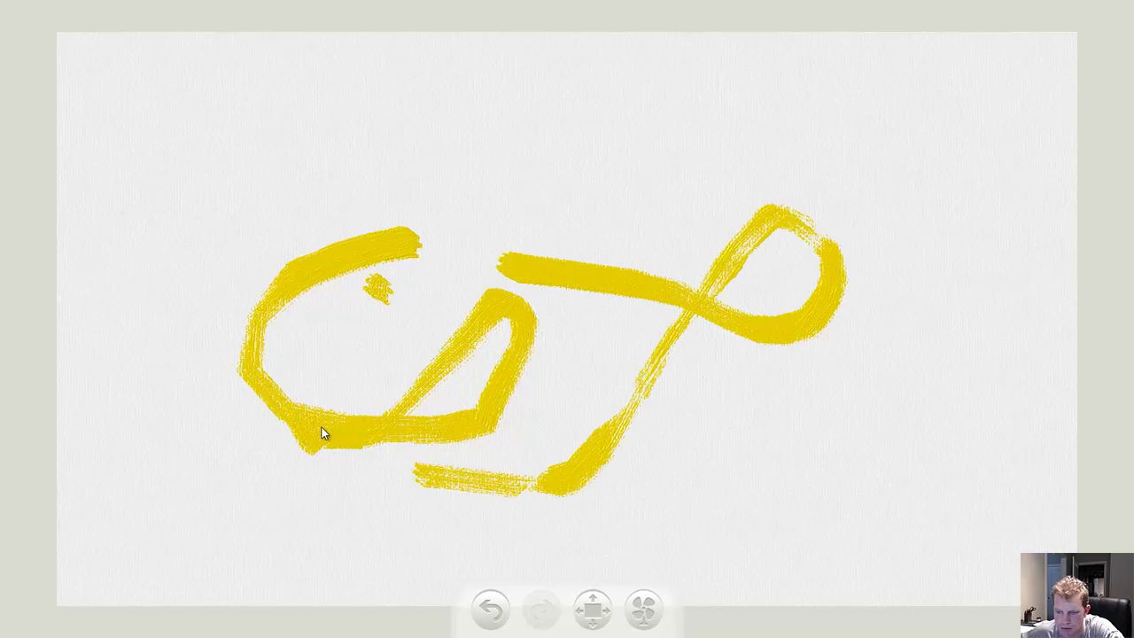
left_click(490, 608)
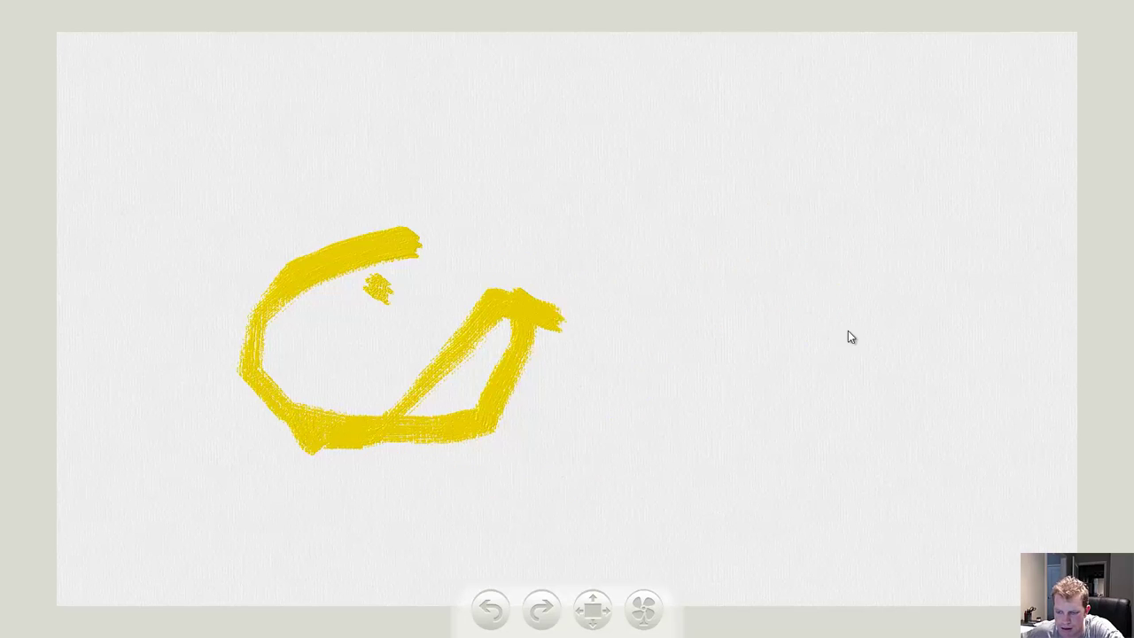
mouse_move(848, 337)
left_mouse_down()
mouse_move(615, 387)
mouse_move(430, 450)
mouse_move(253, 471)
mouse_move(276, 486)
mouse_move(306, 477)
left_mouse_up()
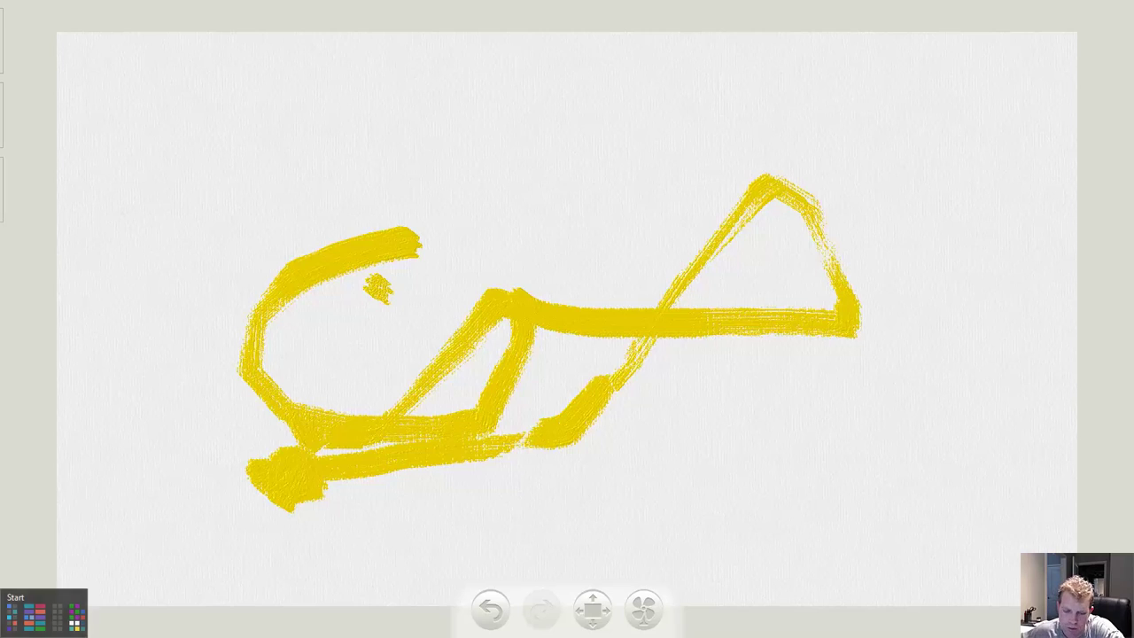
left_click(9, 631)
Scroll the Start screen tiles back left and switch to the Desktop
scroll(426, 395, "down", 5)
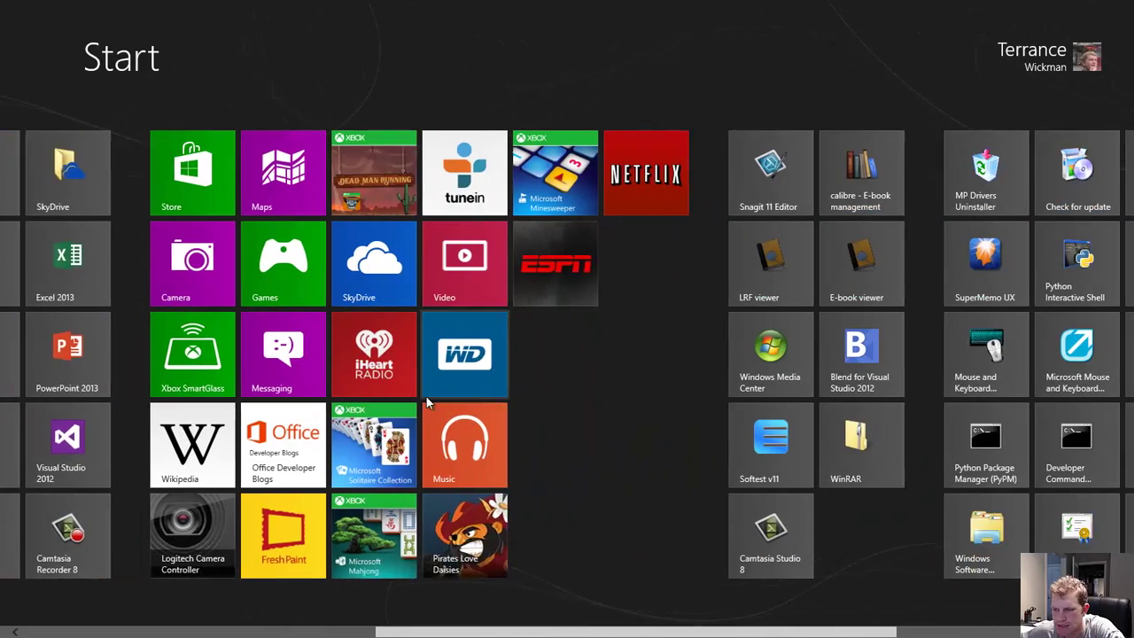
scroll(425, 395, "up", 2)
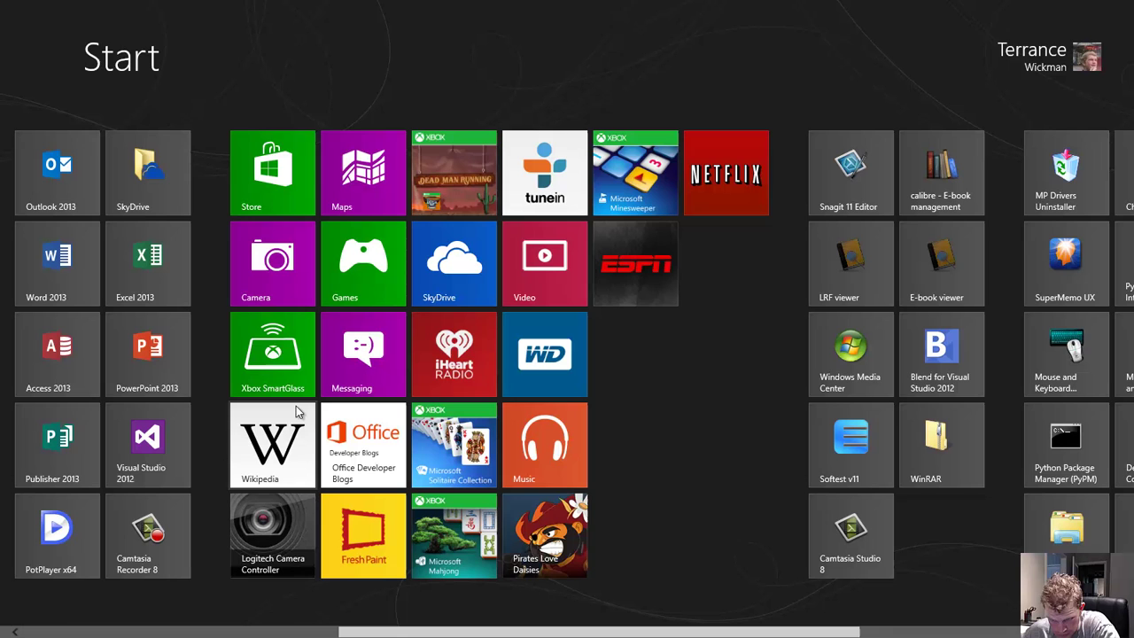
scroll(296, 406, "up", 5)
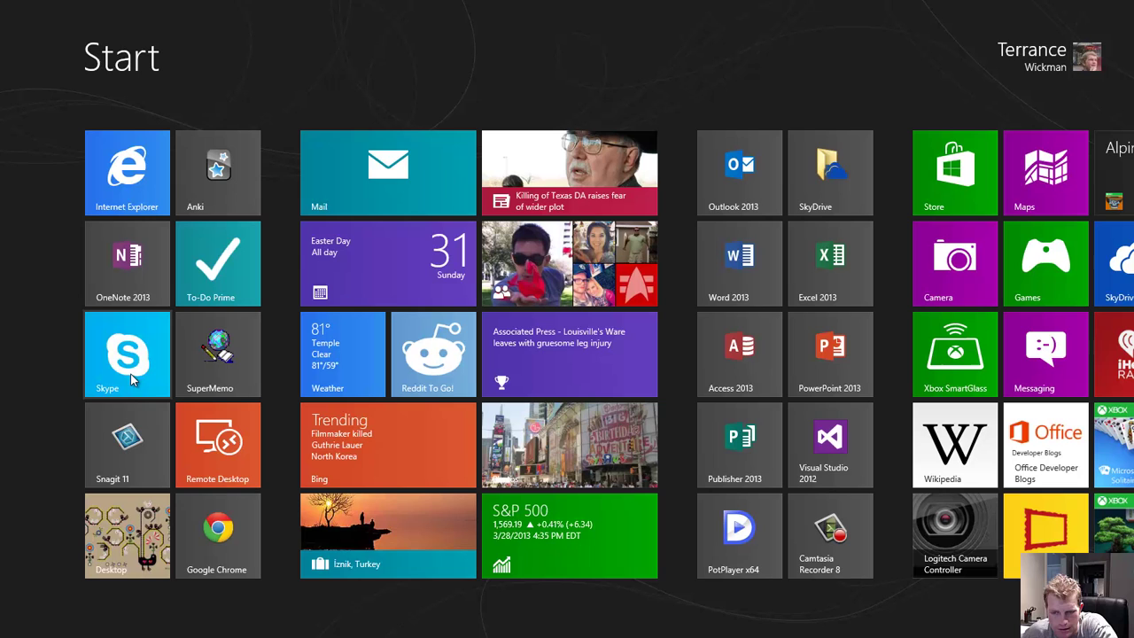
left_click(128, 529)
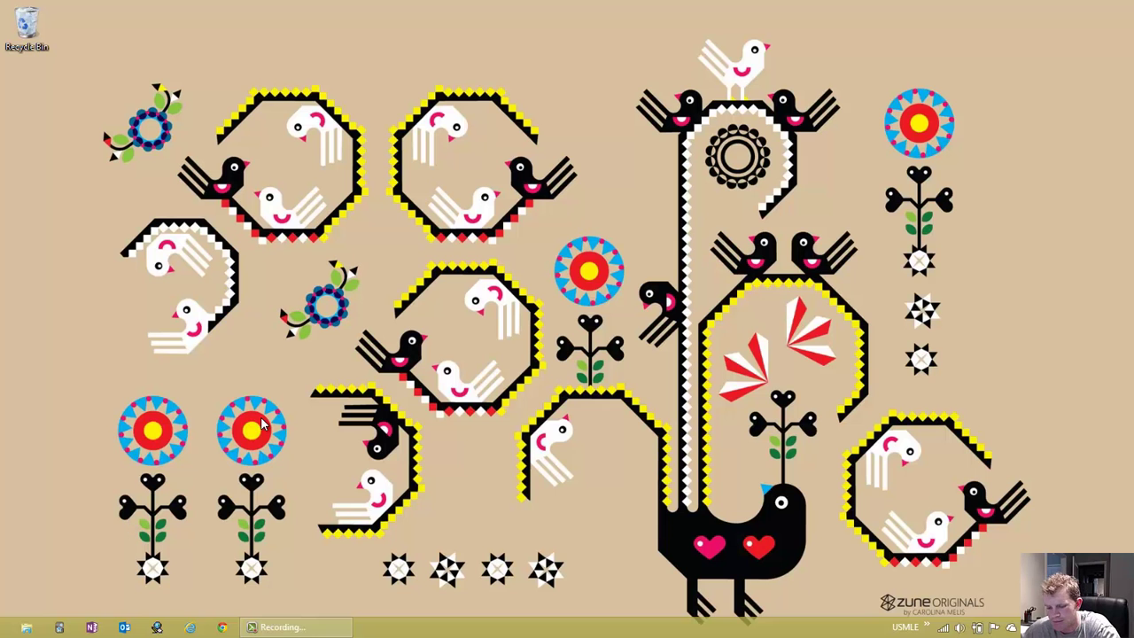